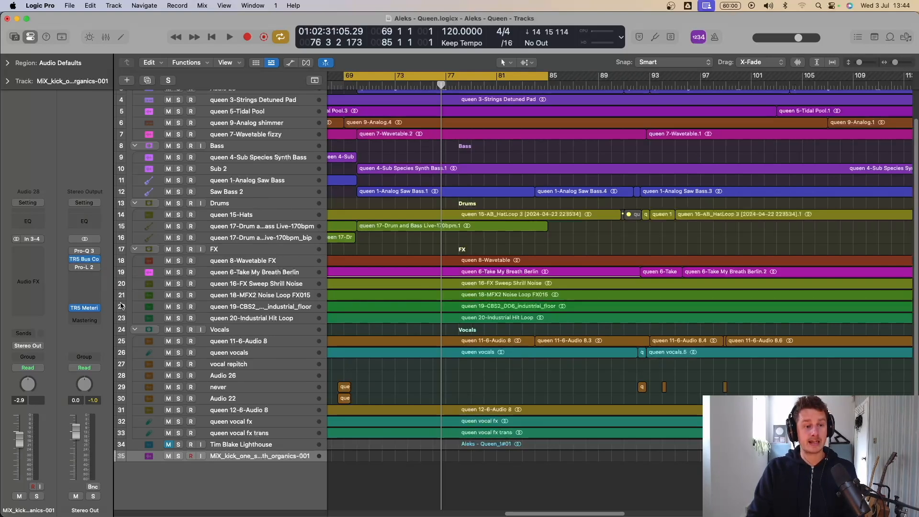
Step: Check the loudness of the Stereo Out in the TR5 metering plug-in and audition the mix from bar 76
left_click(85, 309)
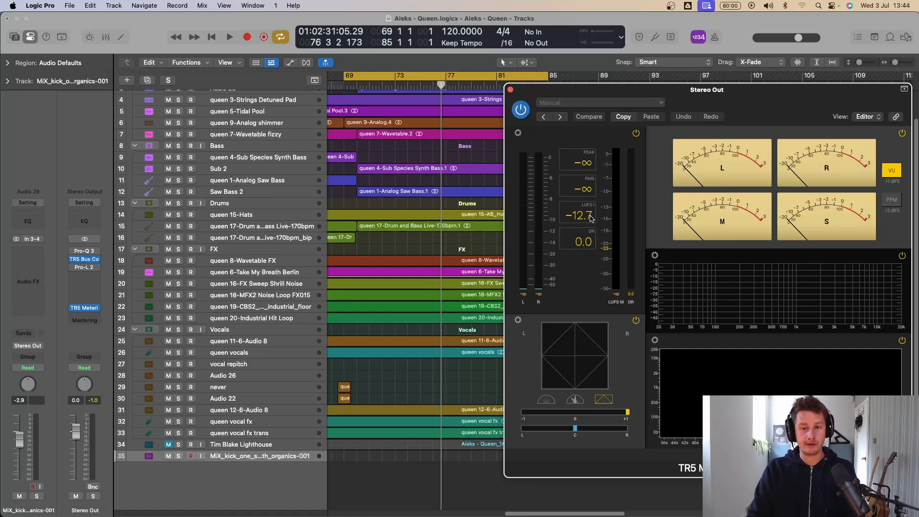
left_click(510, 90)
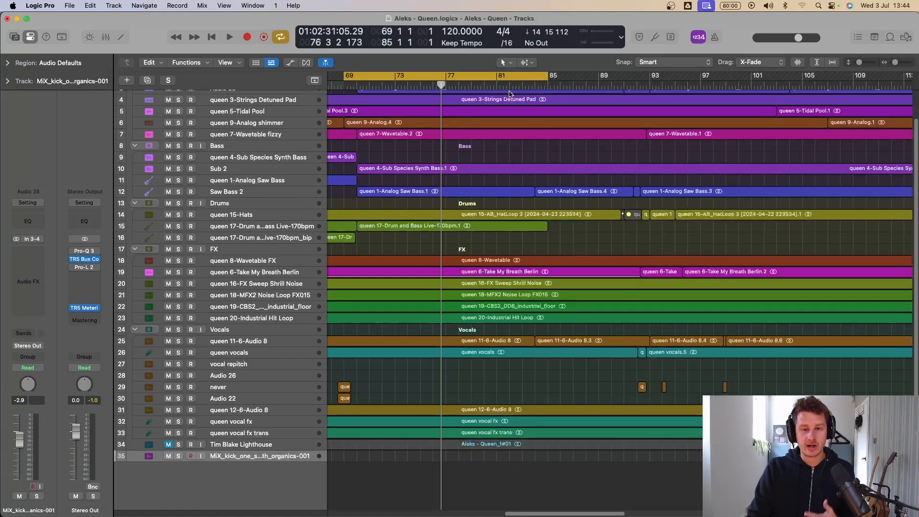
key("space")
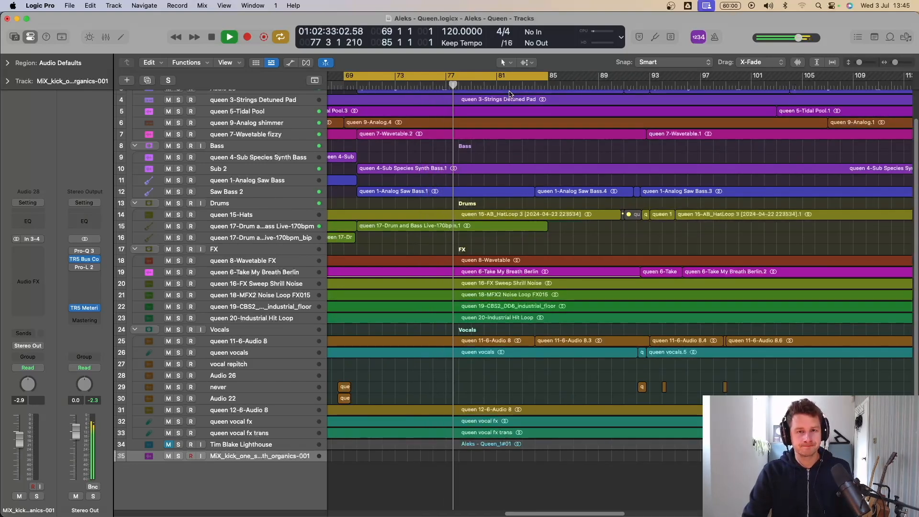
key("space")
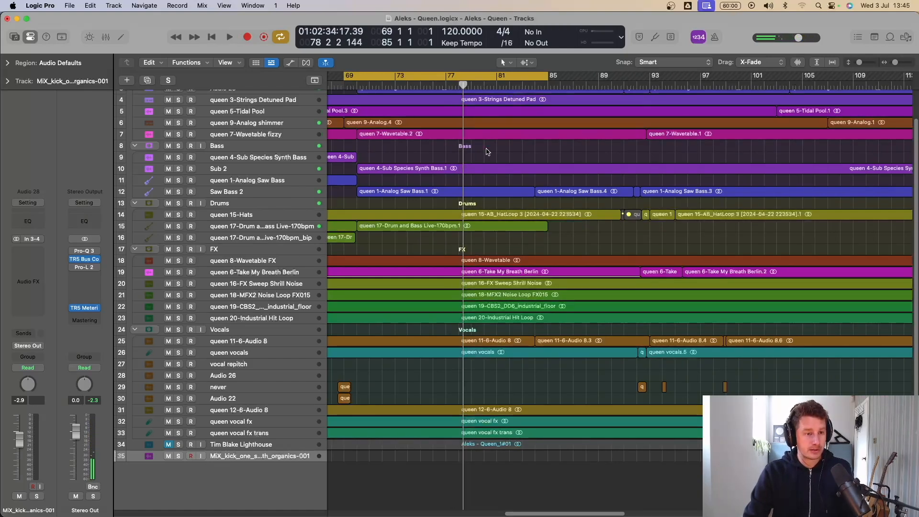
Step: Add Mastering Assistant to the Stereo Out channel and audition its Transparent master against the bypassed mix
left_click(84, 320)
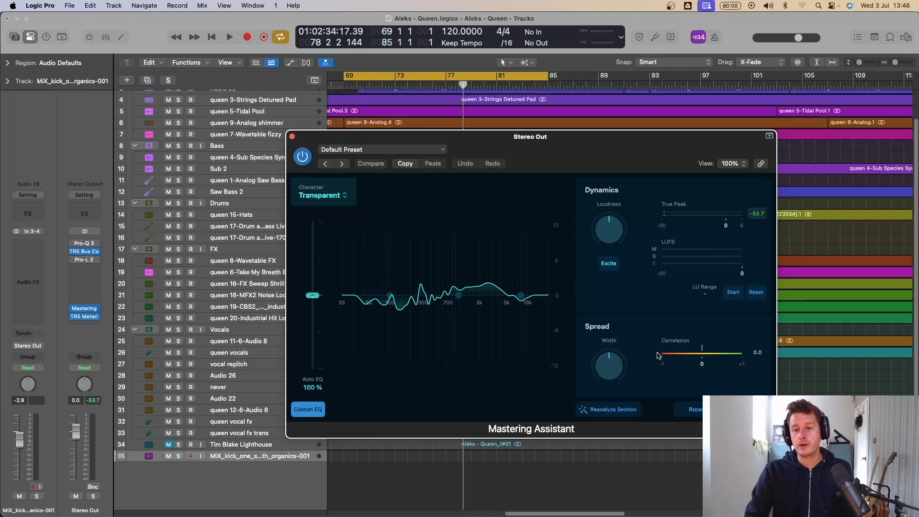
key("space")
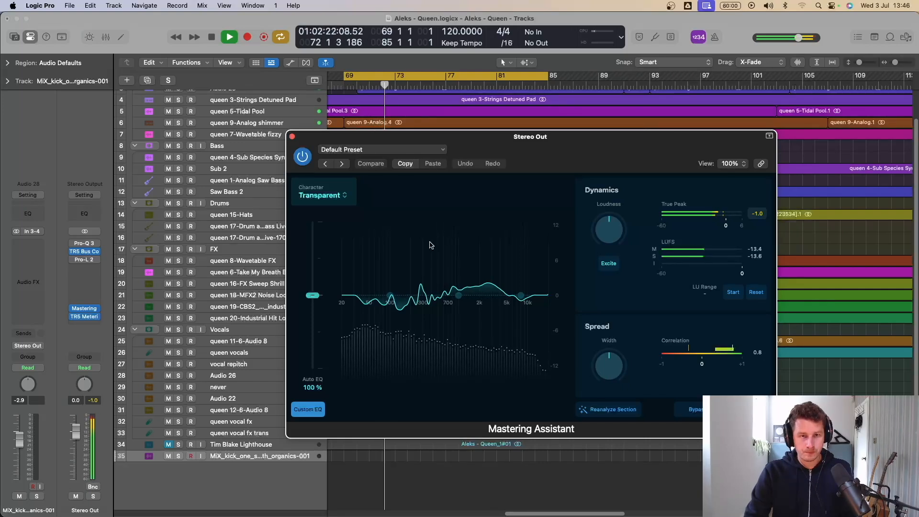
left_click(303, 156)
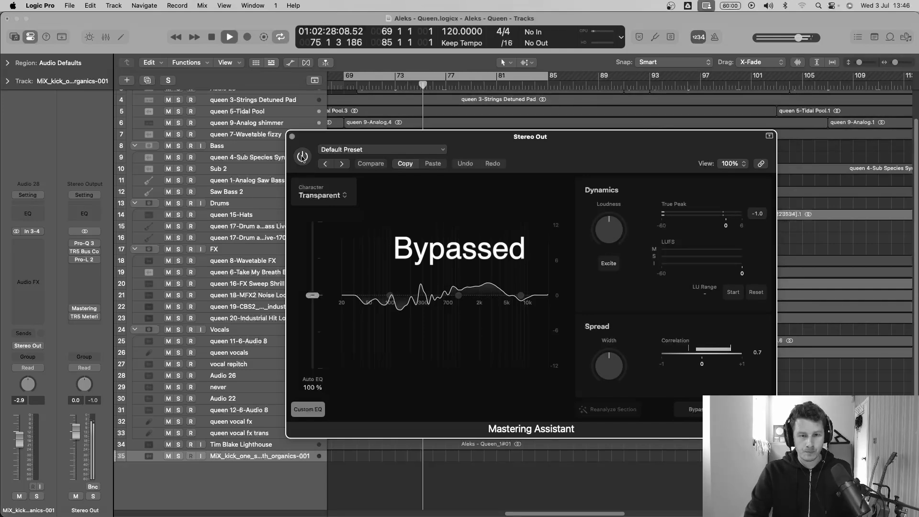
key("space")
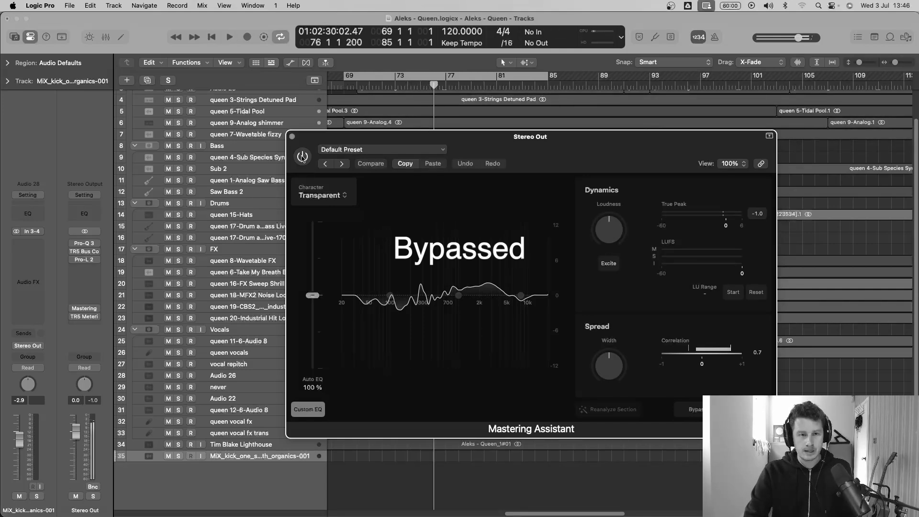
Step: Turn cycle playback off and compare Mastering Assistant enabled and bypassed while playing on from bar 76
left_click(303, 156)
key("c")
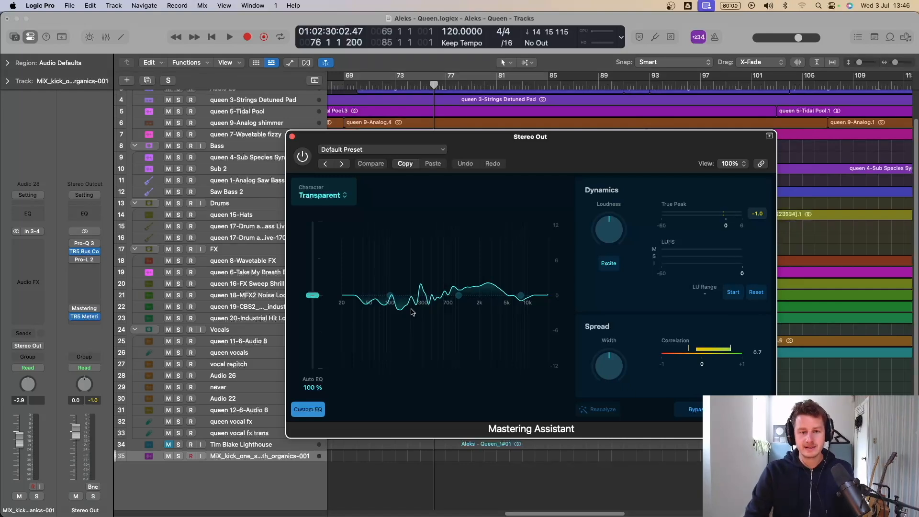
left_click(303, 156)
key("space")
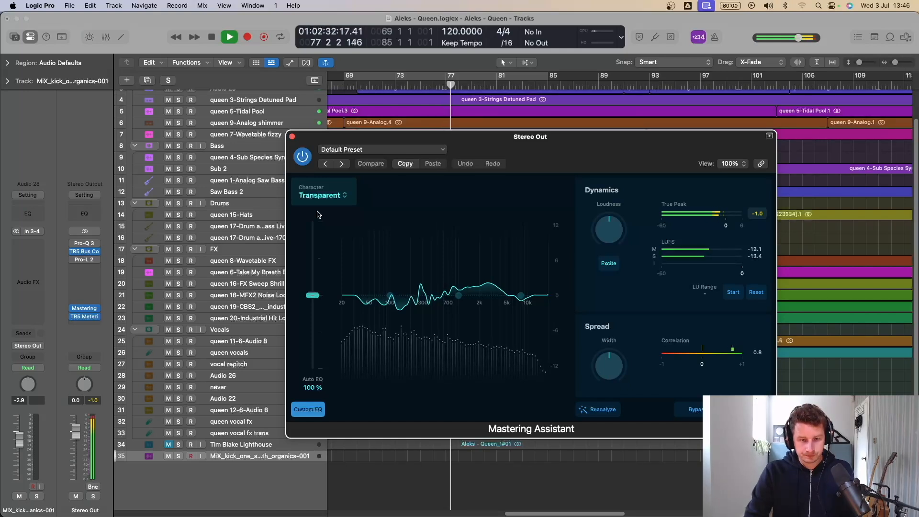
left_click(303, 156)
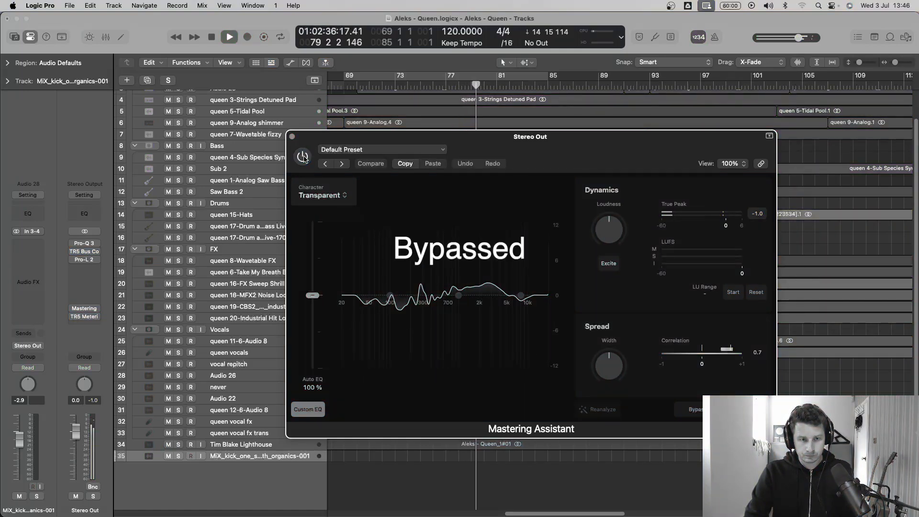
left_click(303, 156)
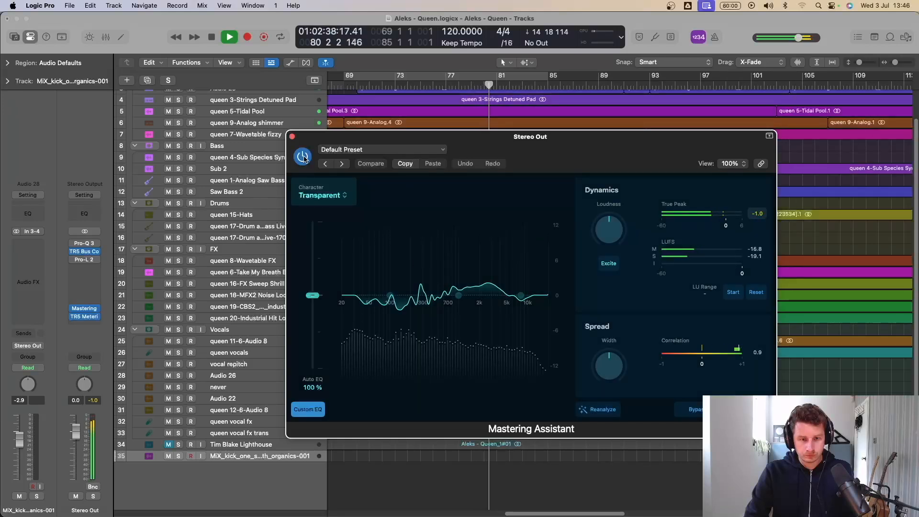
key("space")
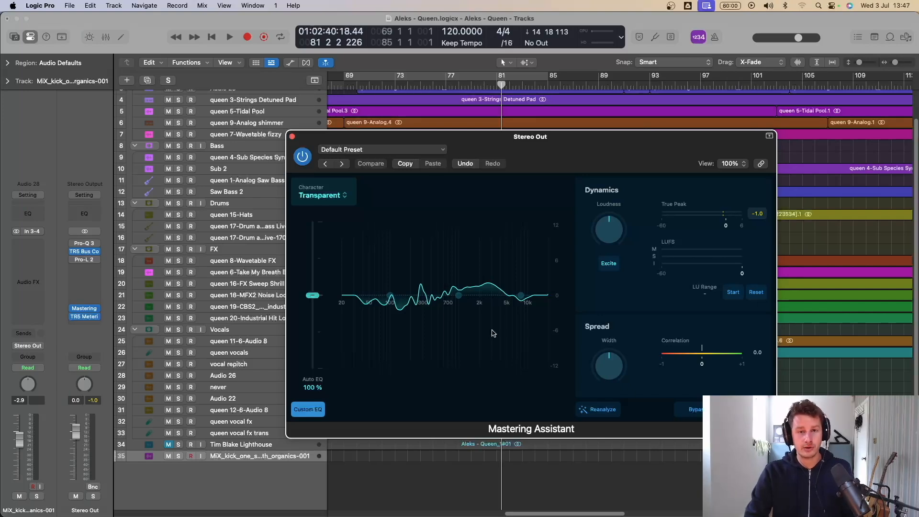
Step: Turn cycle playback on for bars 69 to 85 and compare the looped section with Mastering Assistant enabled and bypassed
left_click(400, 79)
key("space")
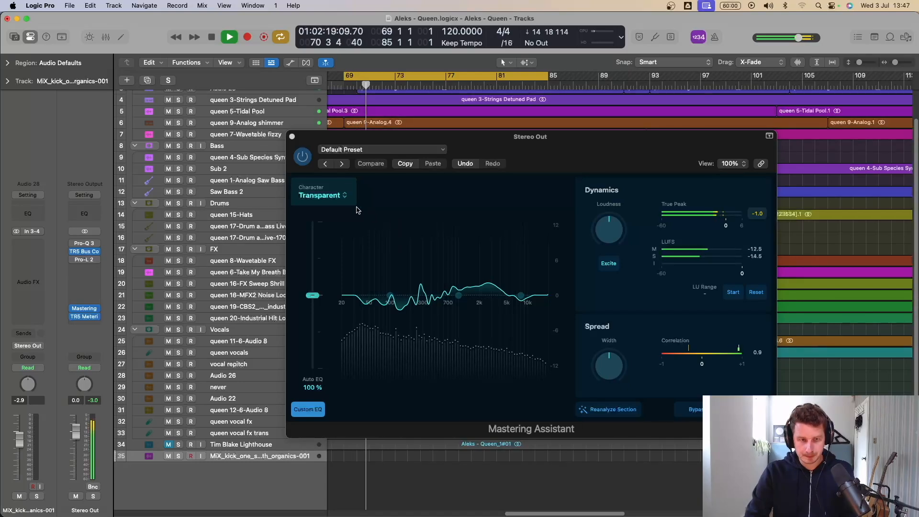
left_click(303, 157)
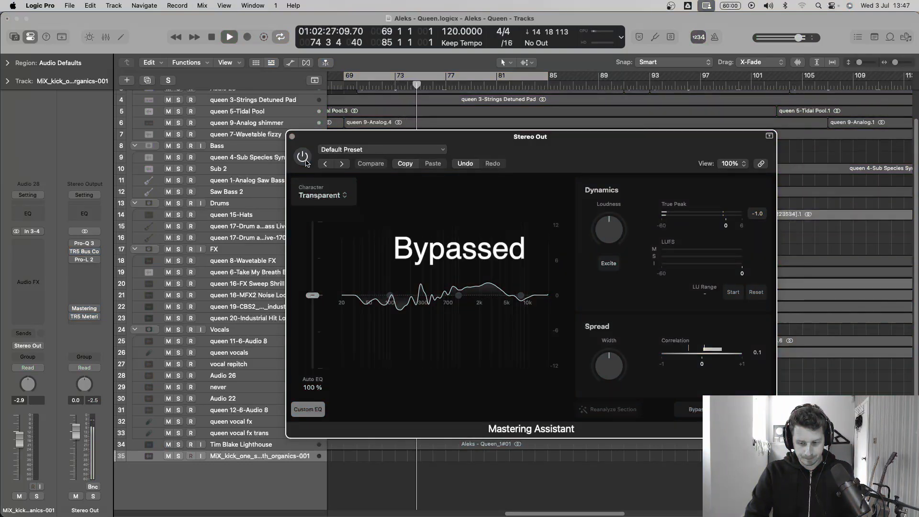
left_click(306, 162)
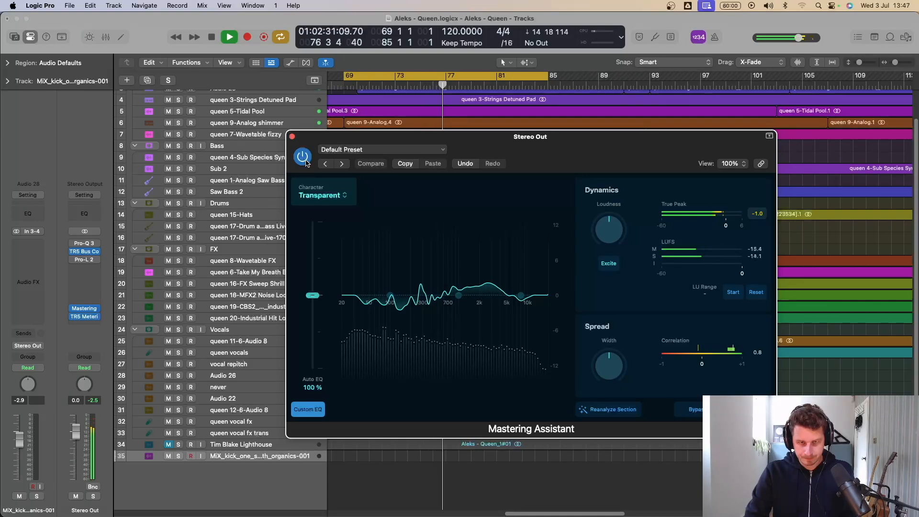
key("space")
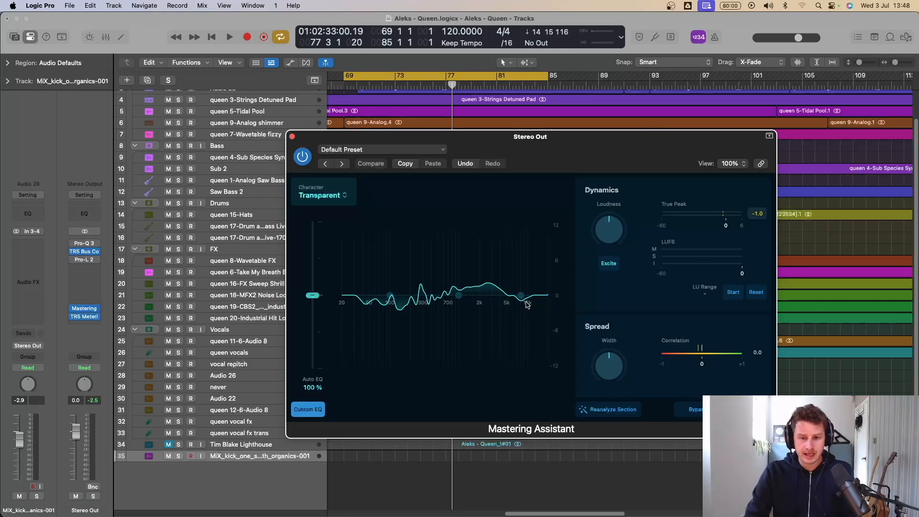
key("space")
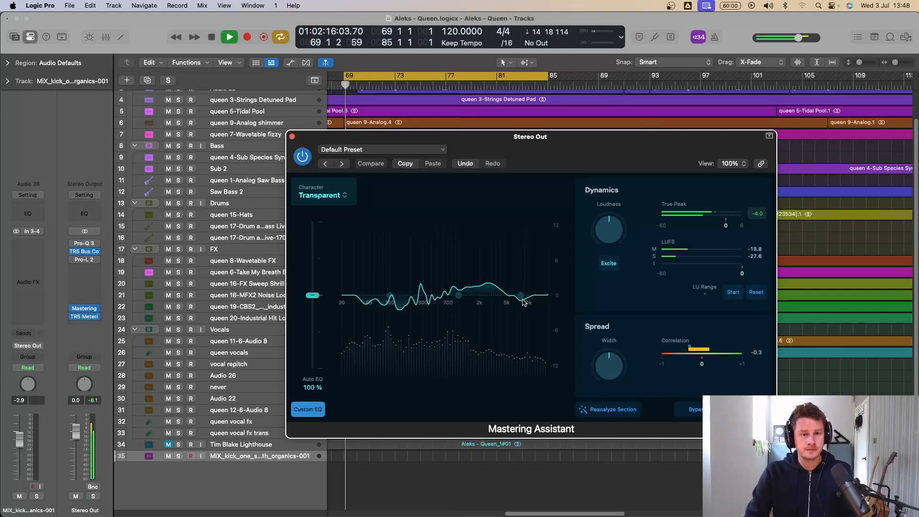
left_click(303, 158)
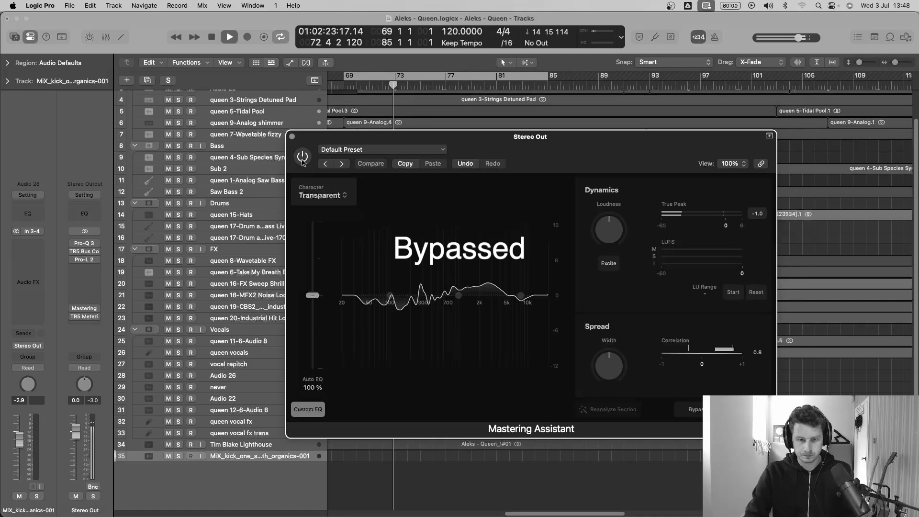
left_click(303, 157)
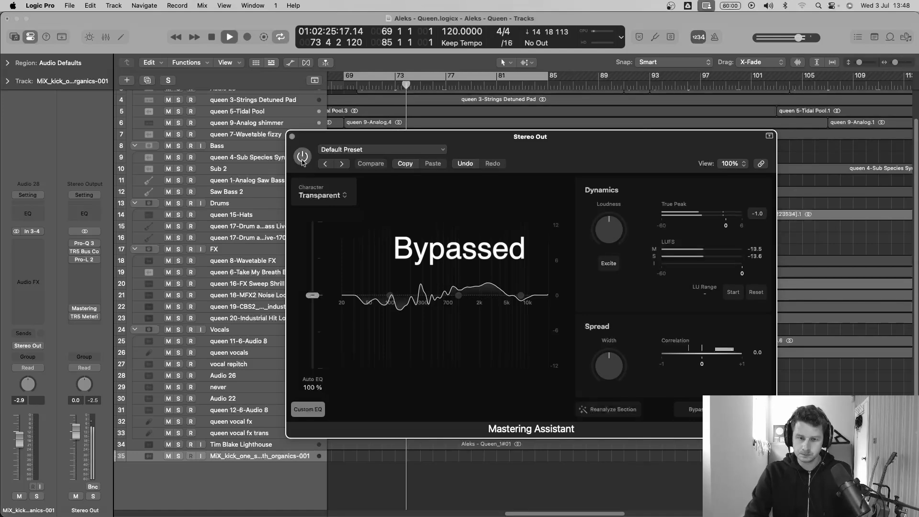
left_click(302, 158)
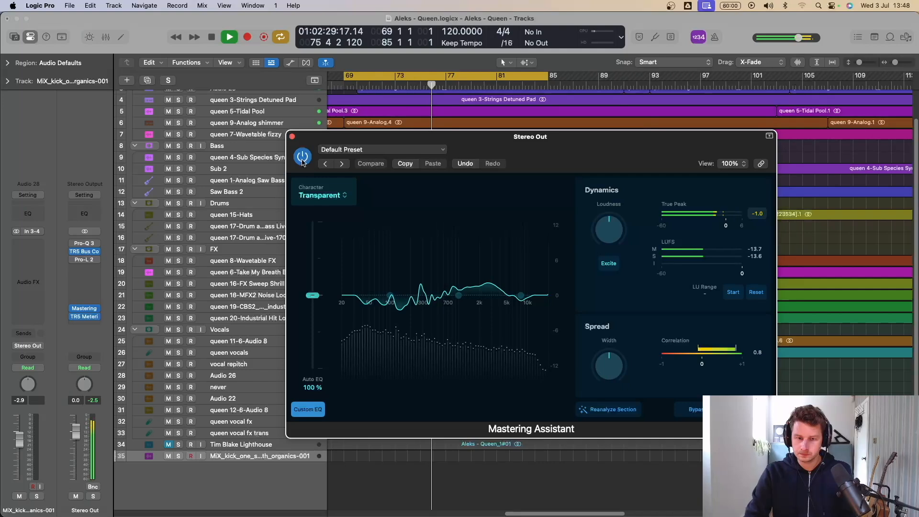
key("space")
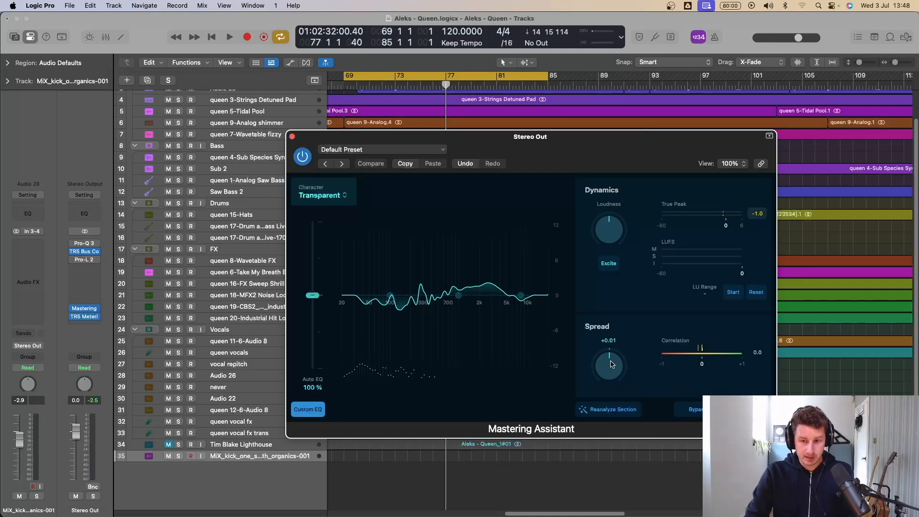
Step: Try a Spread width of about +0.20 in Mastering Assistant during playback, then return the width to neutral
left_click_drag(611, 366, 612, 358)
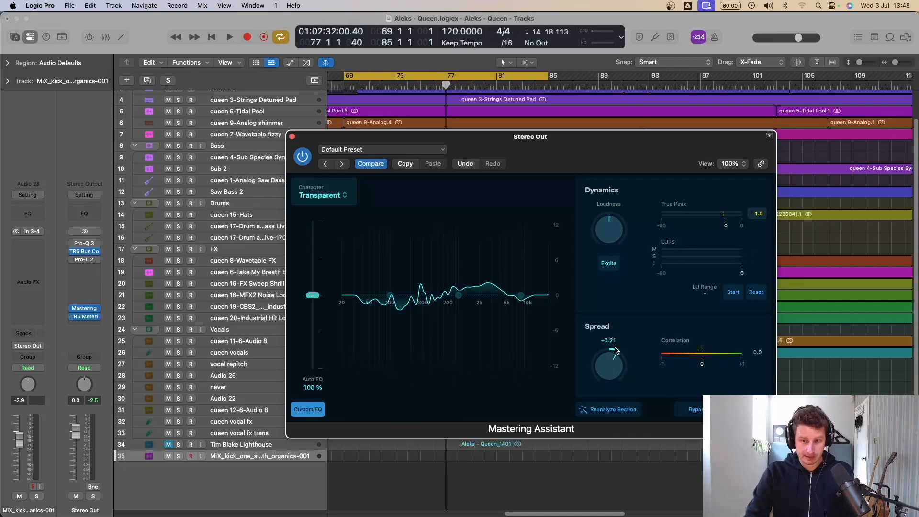
key("space")
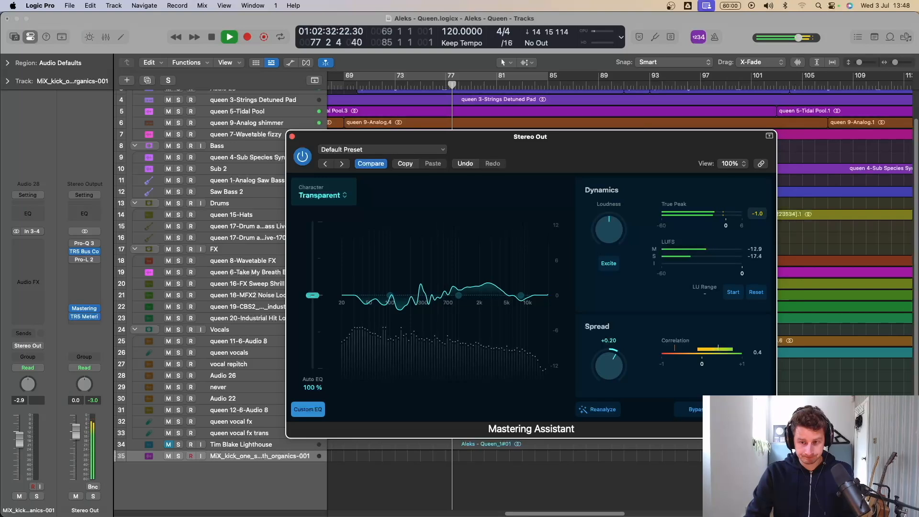
left_click_drag(608, 368, 607, 375)
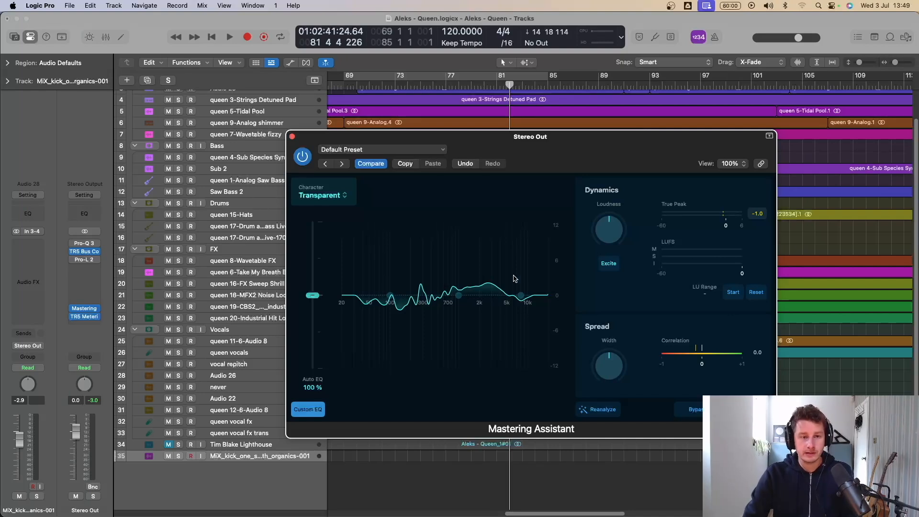
Step: Insert a stereo Ozone 9 plug-in on the Stereo Out channel, directly before Mastering Assistant
left_click(84, 267)
mouse_move(105, 325)
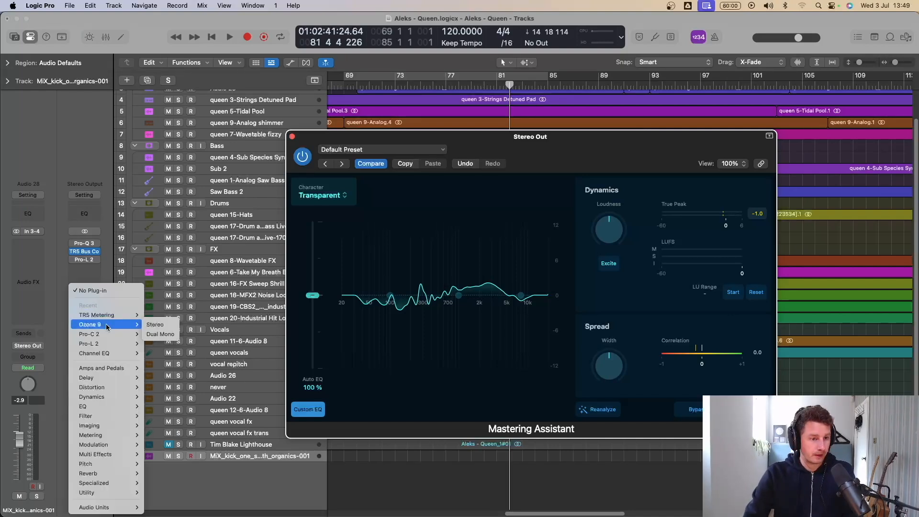
left_click(155, 325)
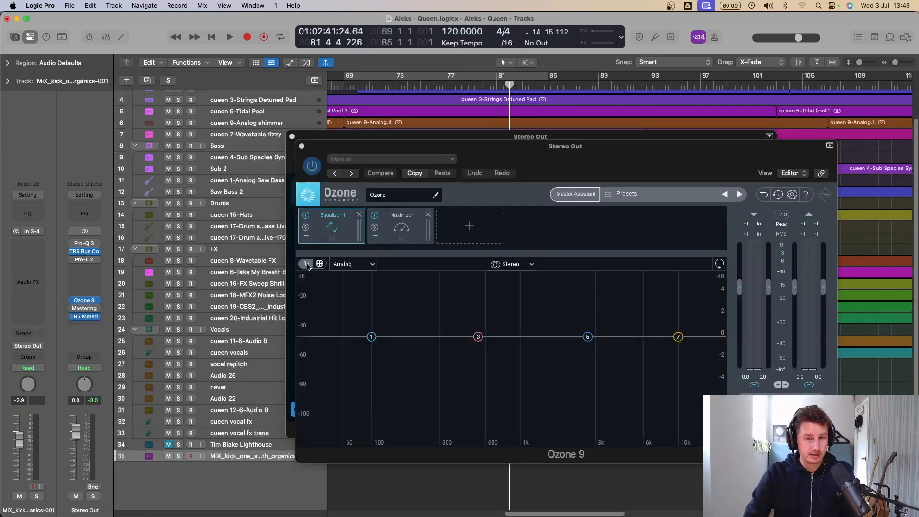
Step: Run Ozone's Master Assistant on the looped section with Modern modules, Manual loudness at Medium intensity and Streaming destination, and accept the result
left_click(576, 194)
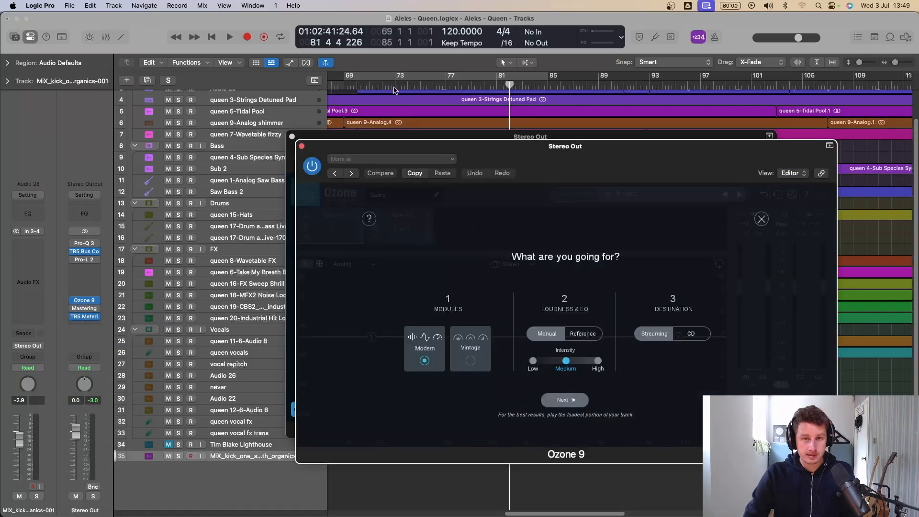
left_click(399, 76)
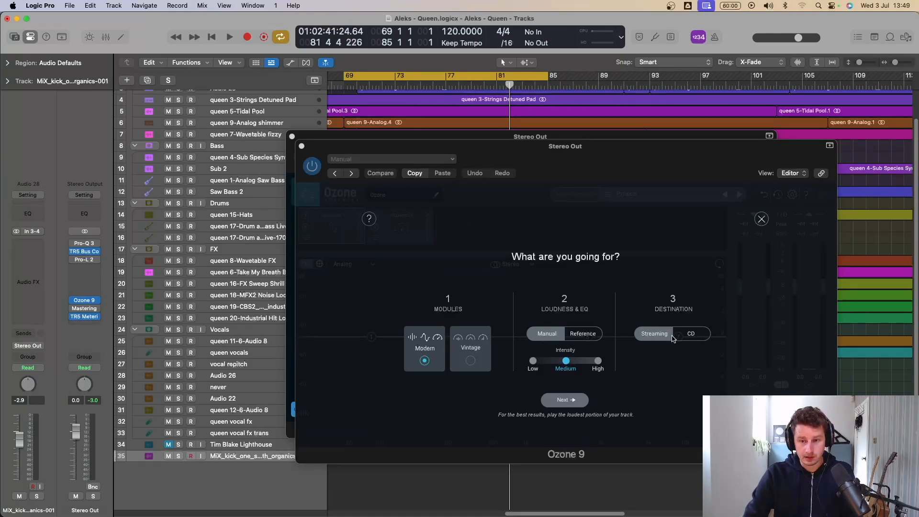
left_click(566, 400)
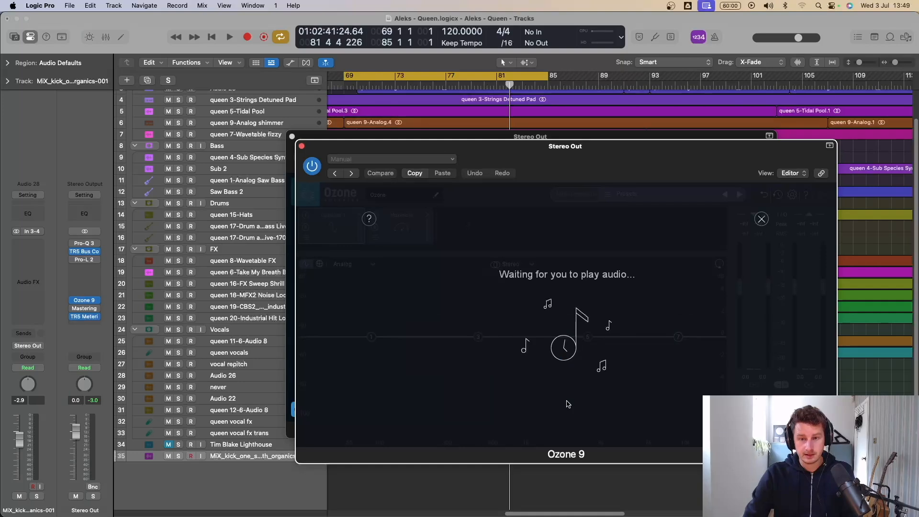
key("space")
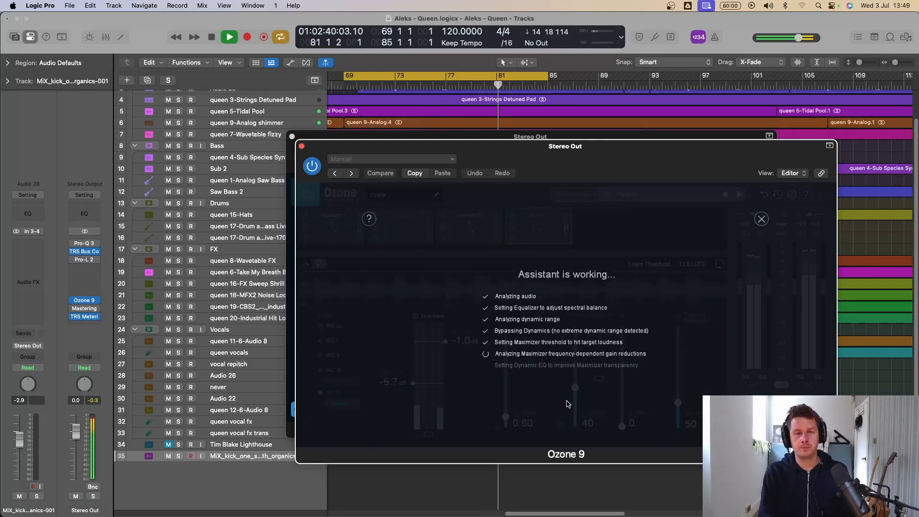
left_click(568, 385)
key("space")
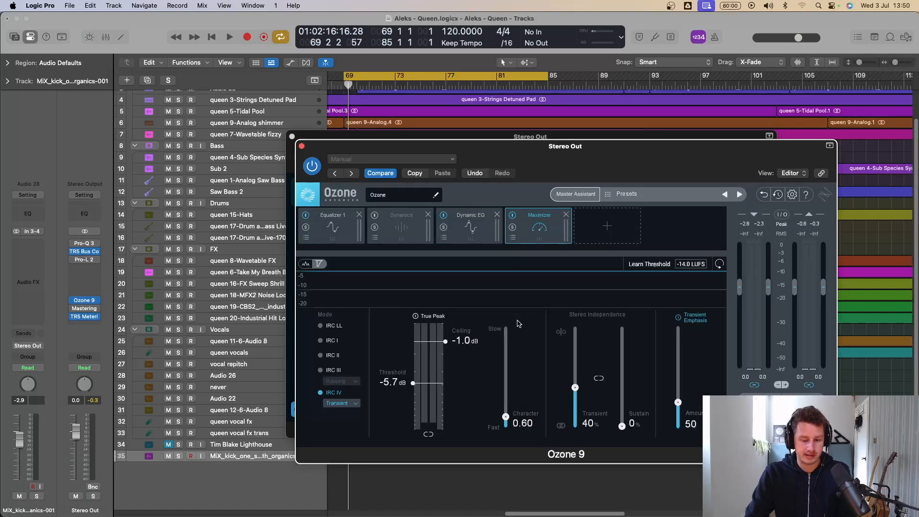
Step: Play the Ozone master and check its loudness in the TR5 metering plug-in, with both plug-in windows arranged side by side
key("space")
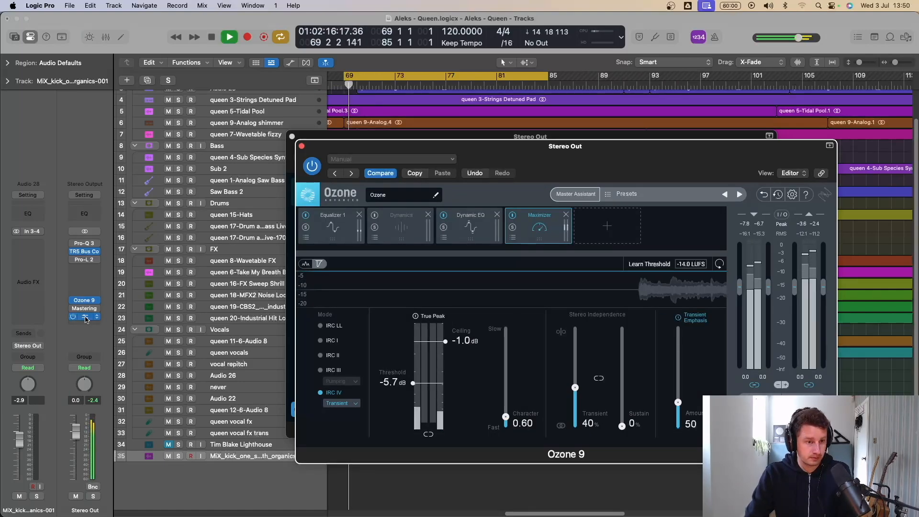
left_click(84, 316)
left_click_drag(424, 152, 661, 153)
left_click_drag(430, 136, 223, 136)
left_click(736, 148)
left_click_drag(737, 148, 711, 119)
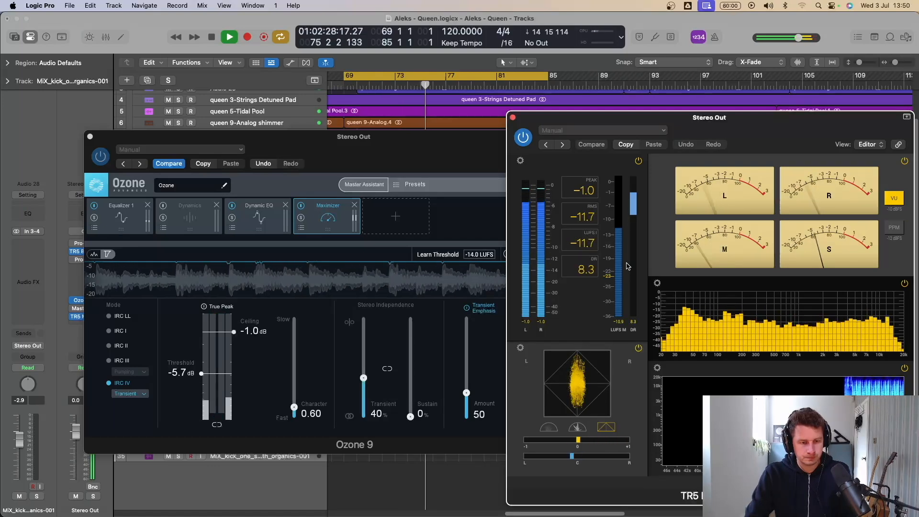
key("space")
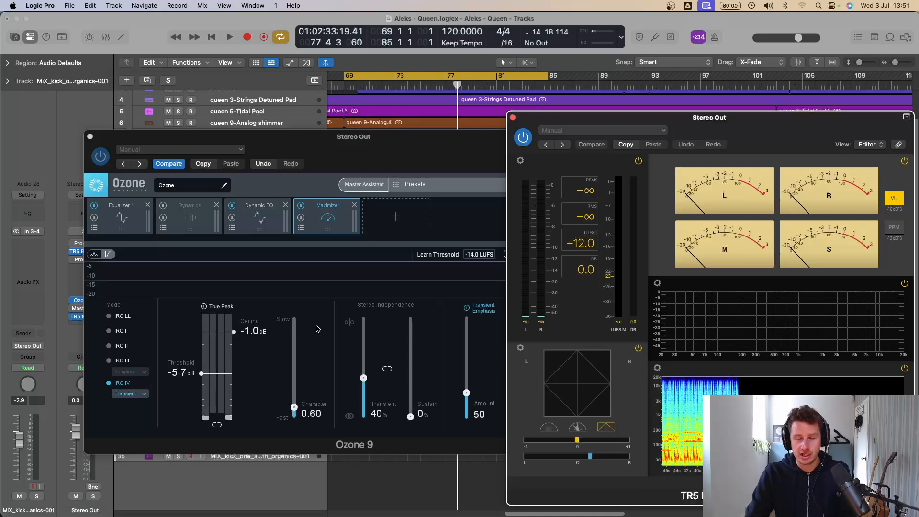
Step: Play the loop with Ozone's Equalizer 1 module shown and compare the sound with the whole Ozone plug-in bypassed and active
key("space")
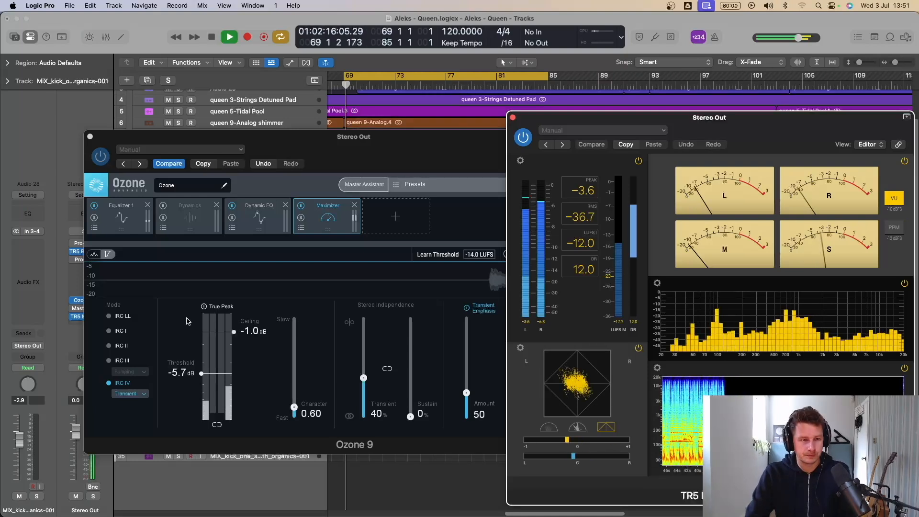
left_click(134, 214)
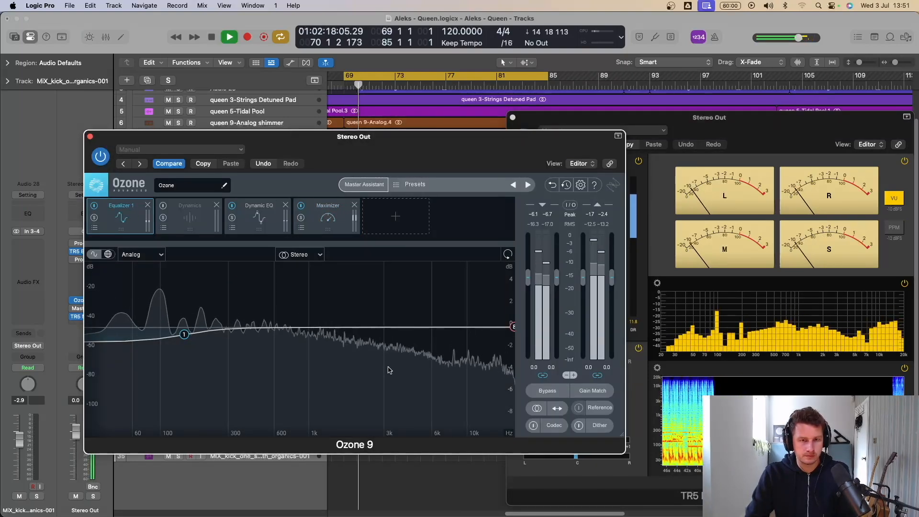
left_click(102, 158)
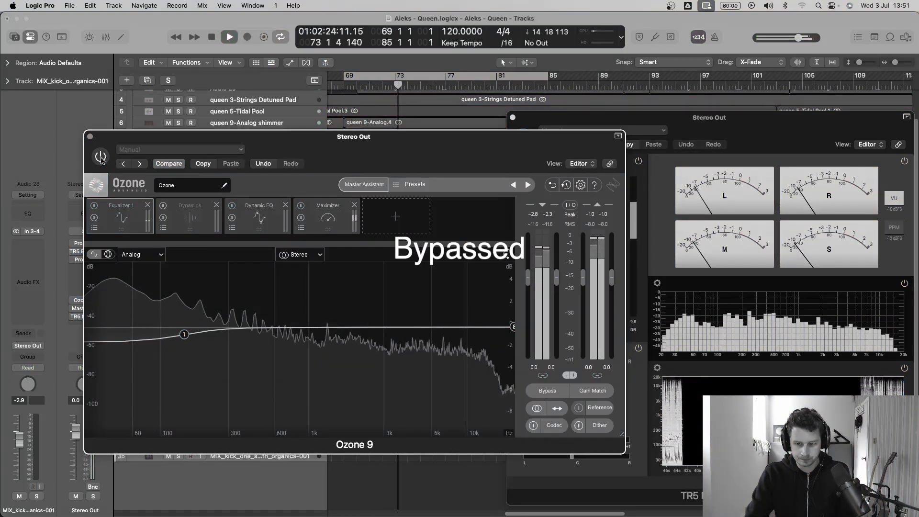
left_click(102, 158)
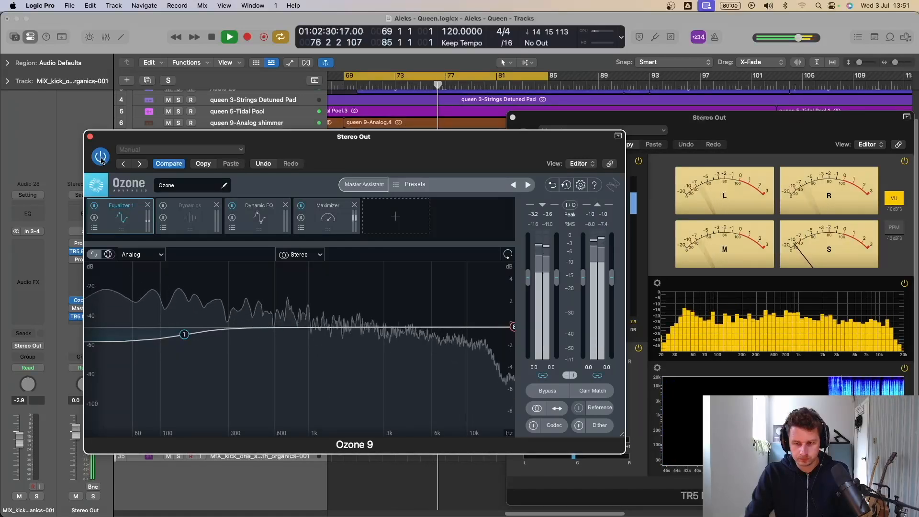
key("space")
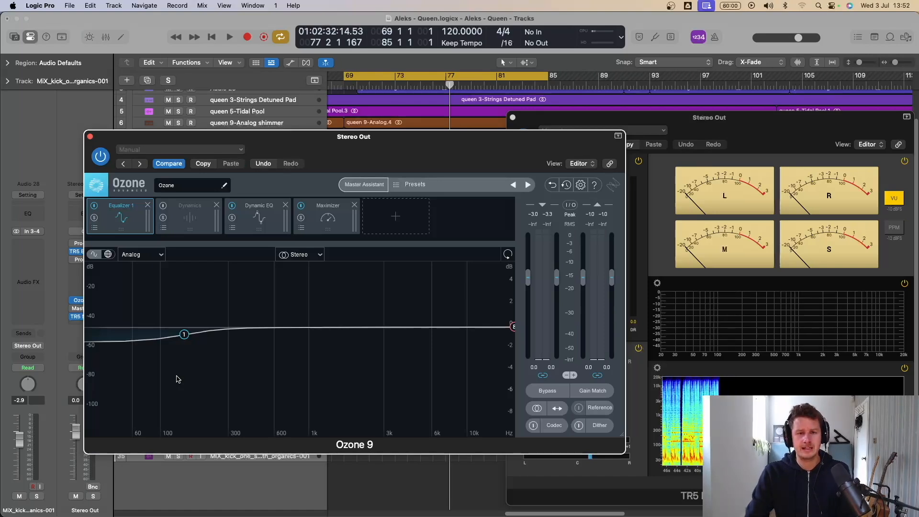
Step: Examine the settings of bands 1, 3, 4 and 6 in Ozone's Dynamic EQ module
left_click(248, 217)
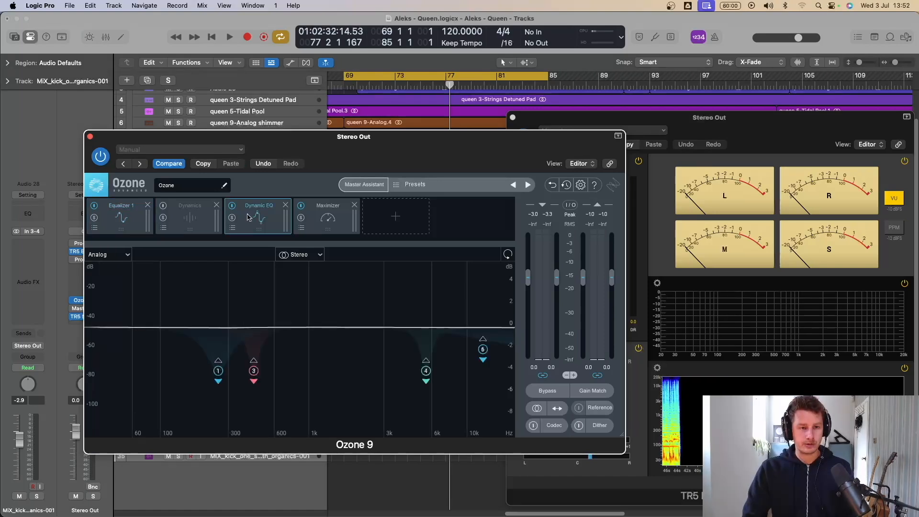
left_click(219, 371)
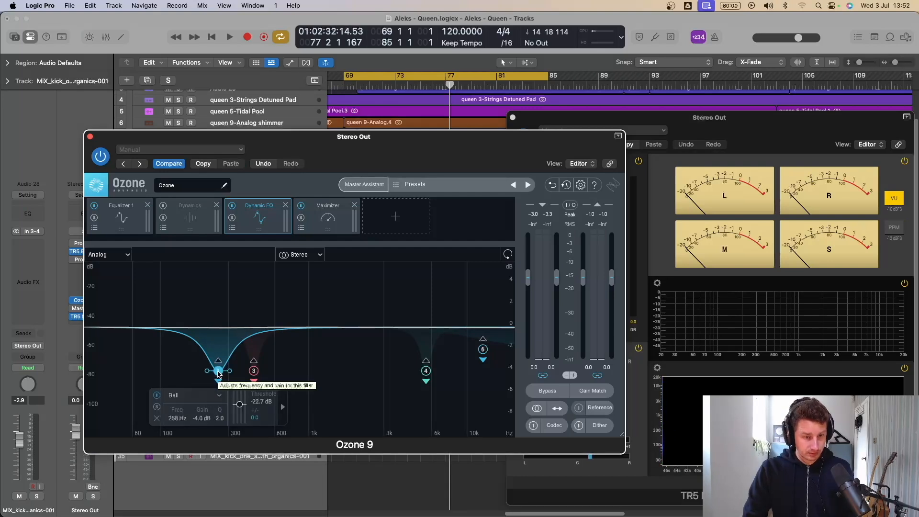
left_click(254, 371)
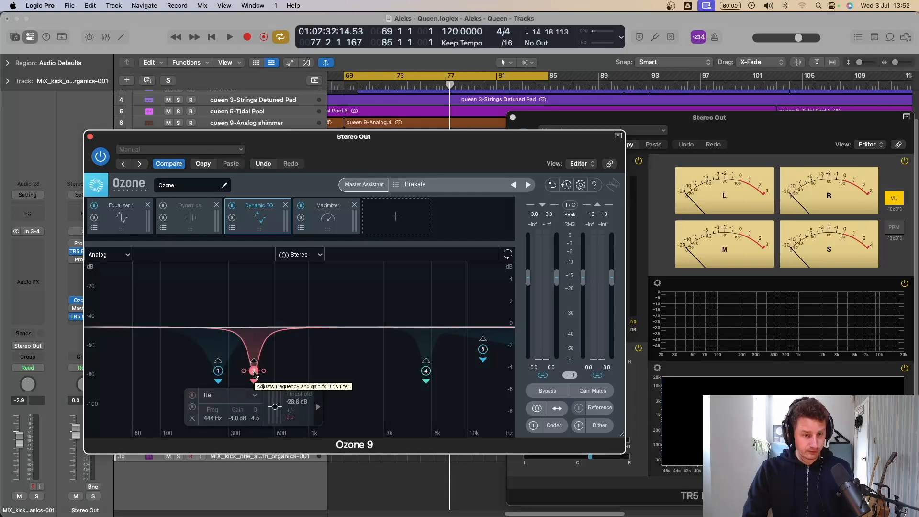
left_click(426, 372)
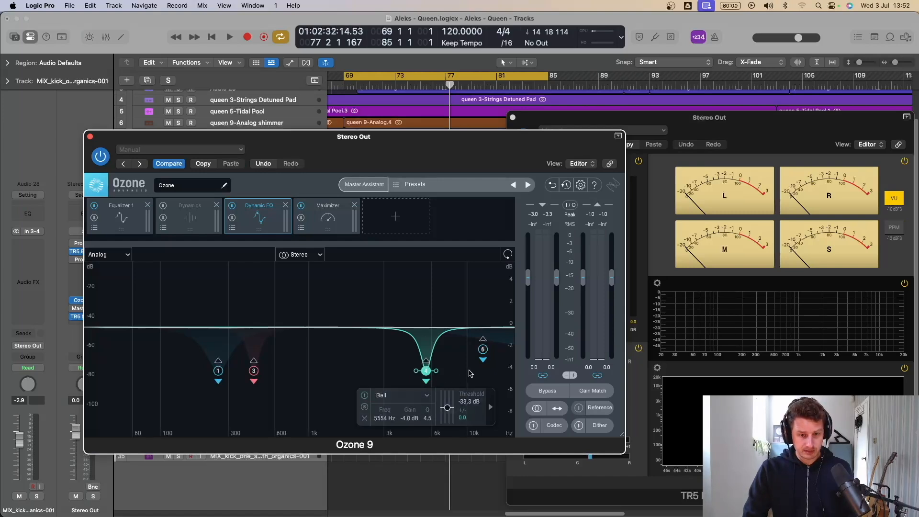
left_click(483, 350)
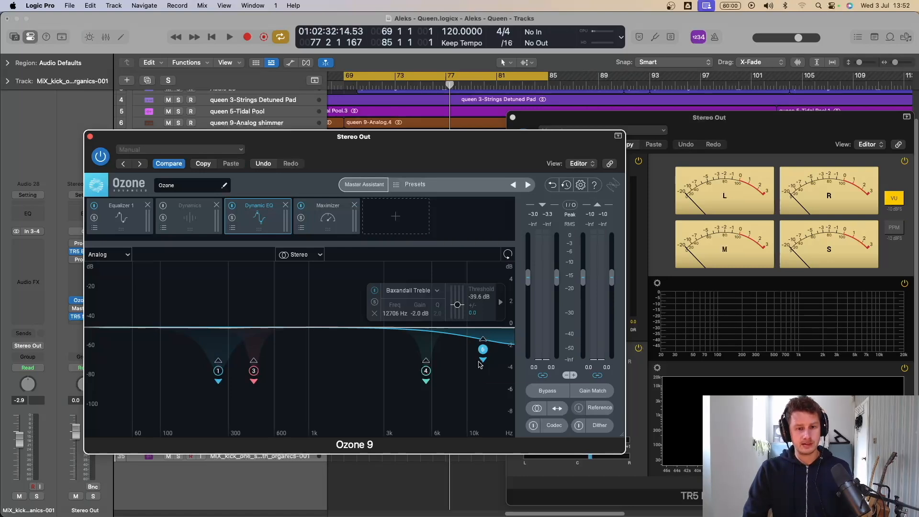
Step: Play the loop and compare the sound with only the Dynamic EQ module bypassed and active
key("space")
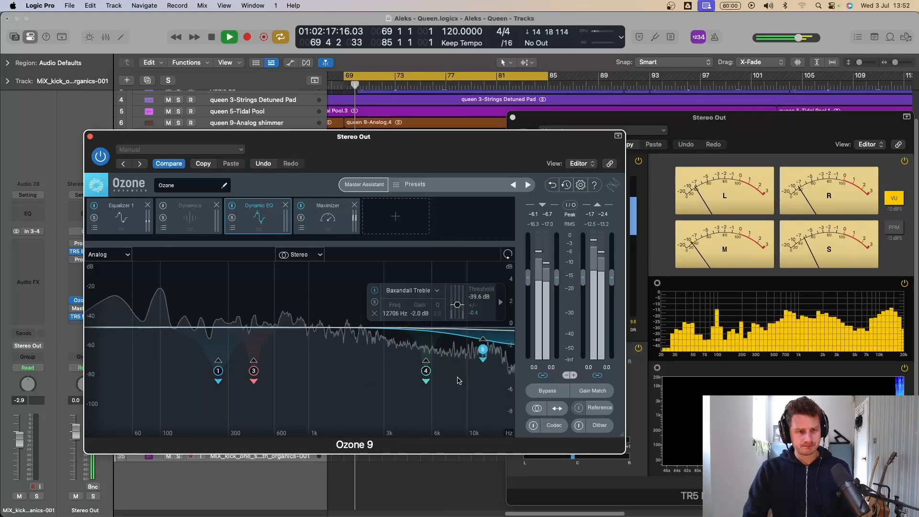
left_click(231, 206)
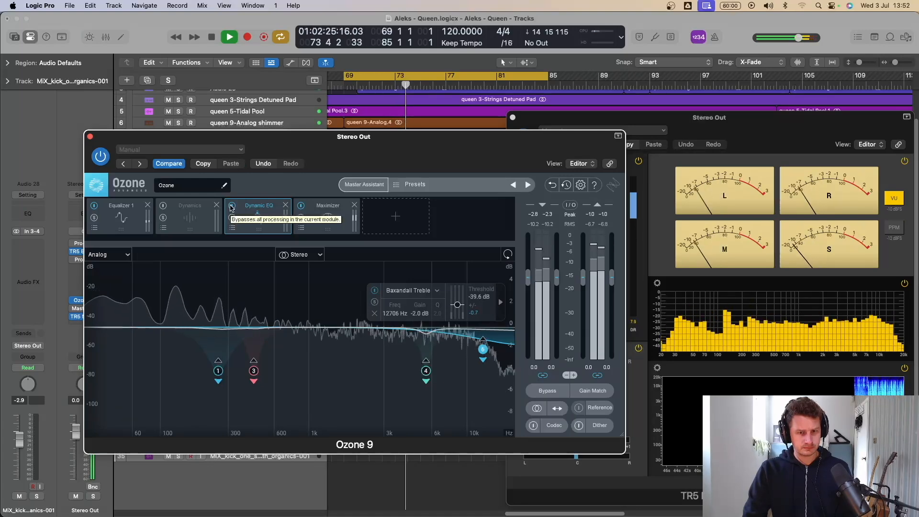
left_click(232, 206)
key("space")
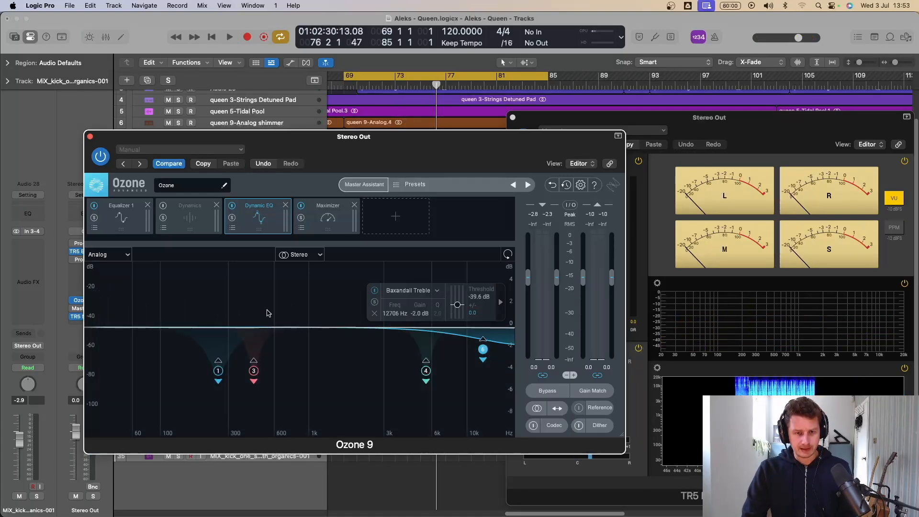
Step: Show Ozone's Maximizer settings and arrange the Ozone and Mastering Assistant windows side by side while the loop plays
left_click(333, 214)
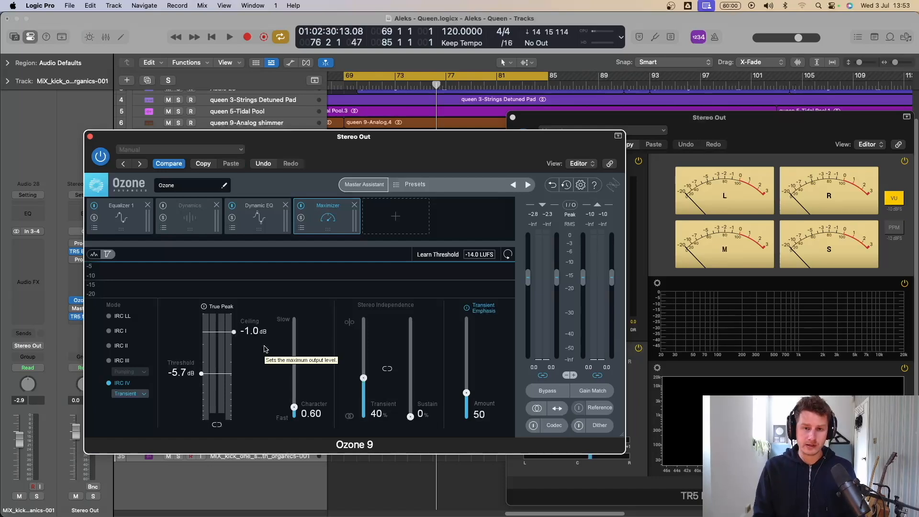
key("space")
left_click_drag(261, 142, 541, 142)
left_click(84, 309)
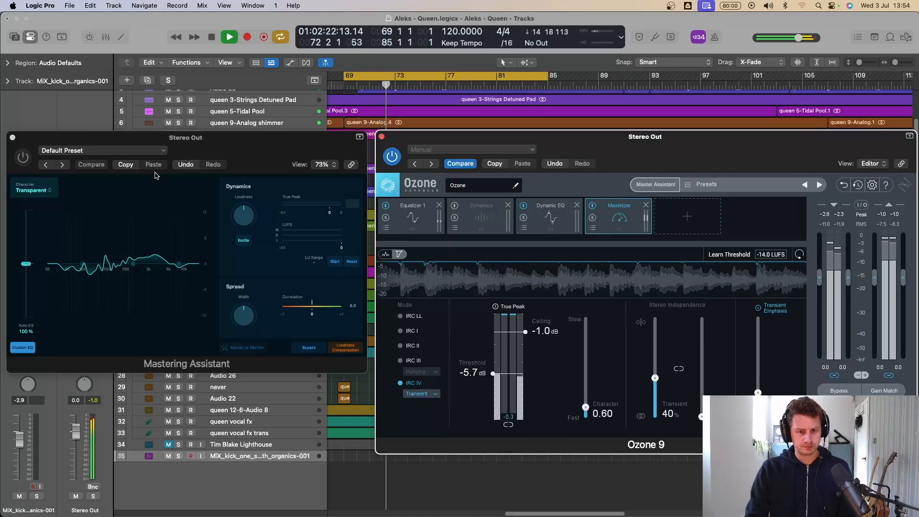
key("space")
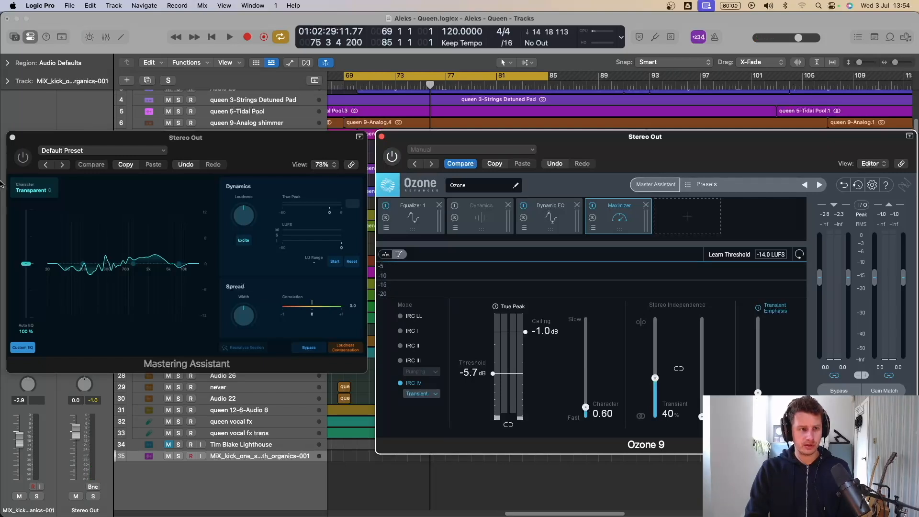
Step: Activate Mastering Assistant with Ozone bypassed, turn off cycle mode, and raise the Loudness to about +0.20 to match levels
left_click(22, 162)
key("space")
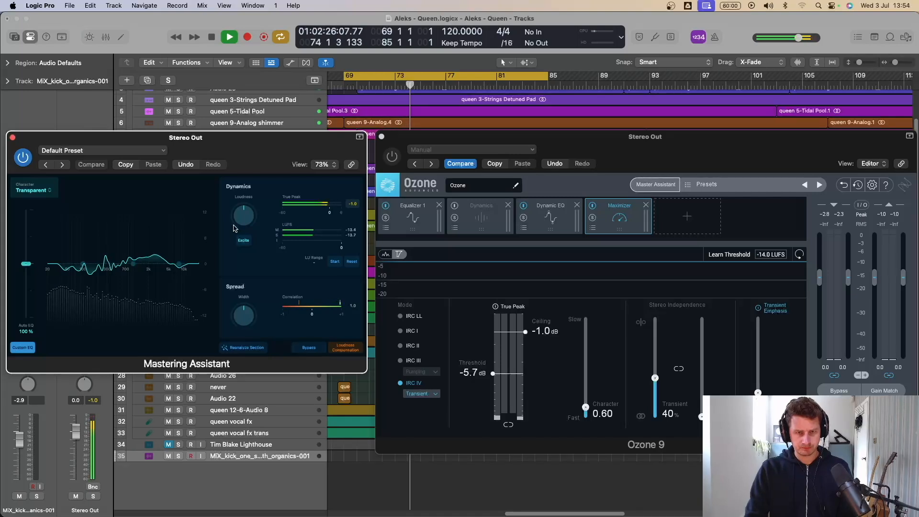
key("space")
key("c")
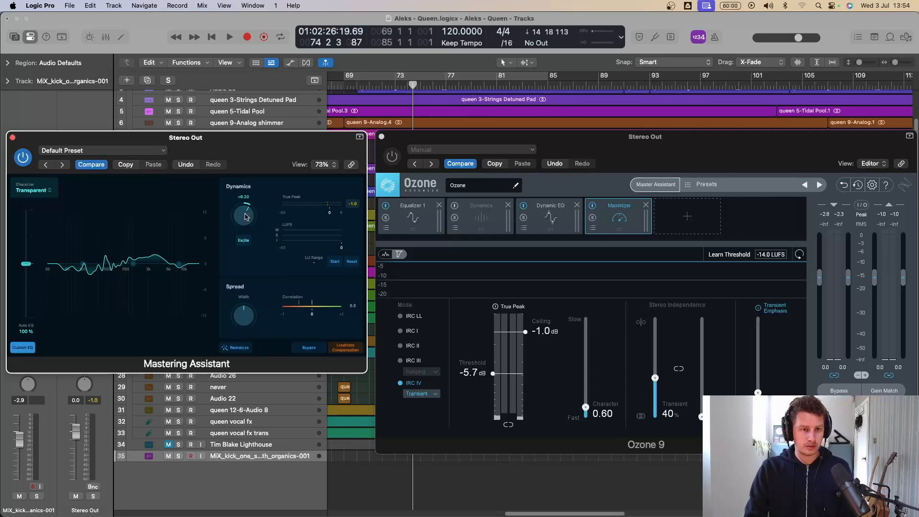
Step: Play the song and compare Mastering Assistant, Ozone and the original mix by switching each plug-in on and off
key("space")
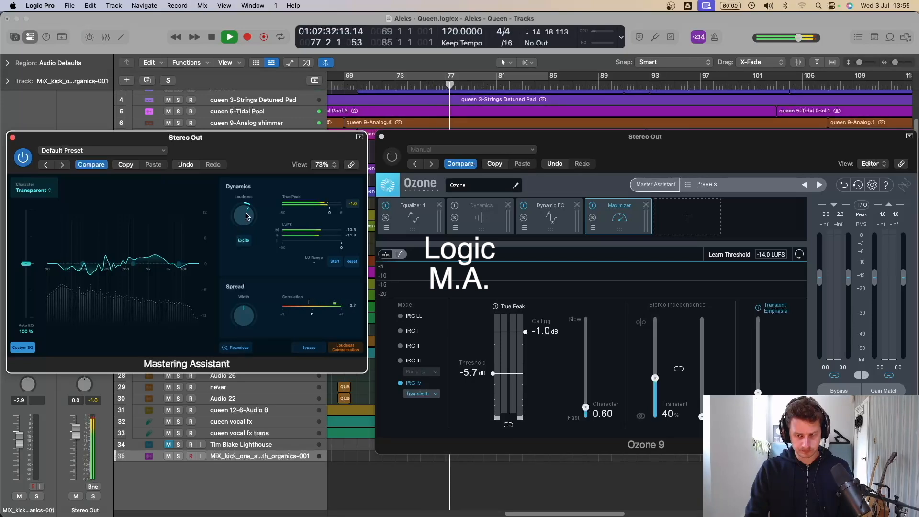
left_click(392, 156)
left_click(22, 157)
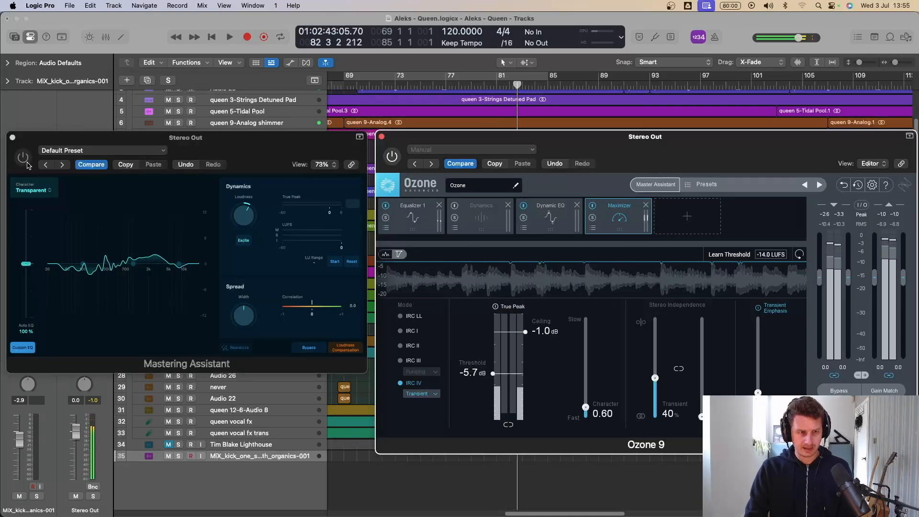
left_click(23, 158)
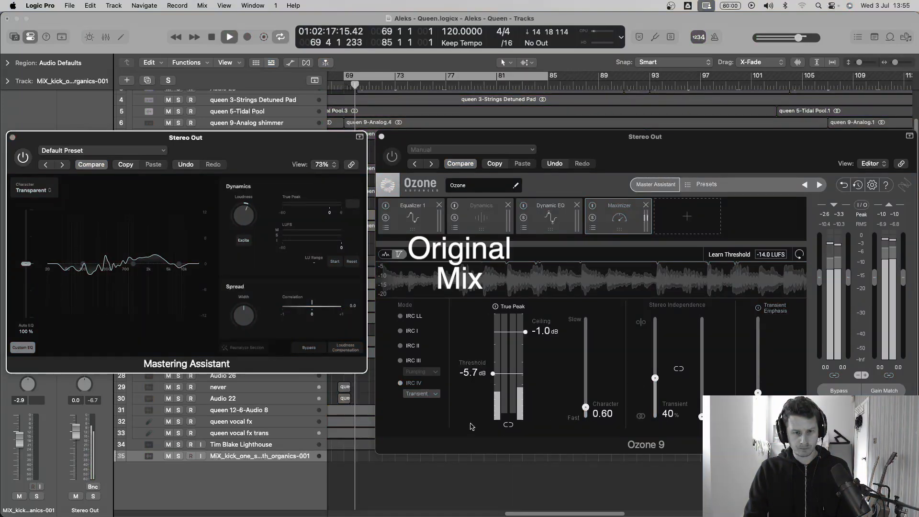
left_click(391, 156)
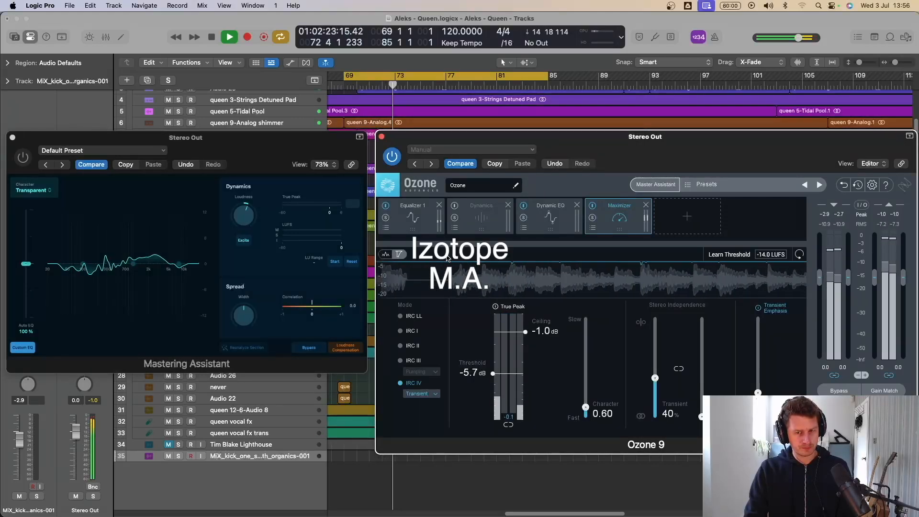
key("space")
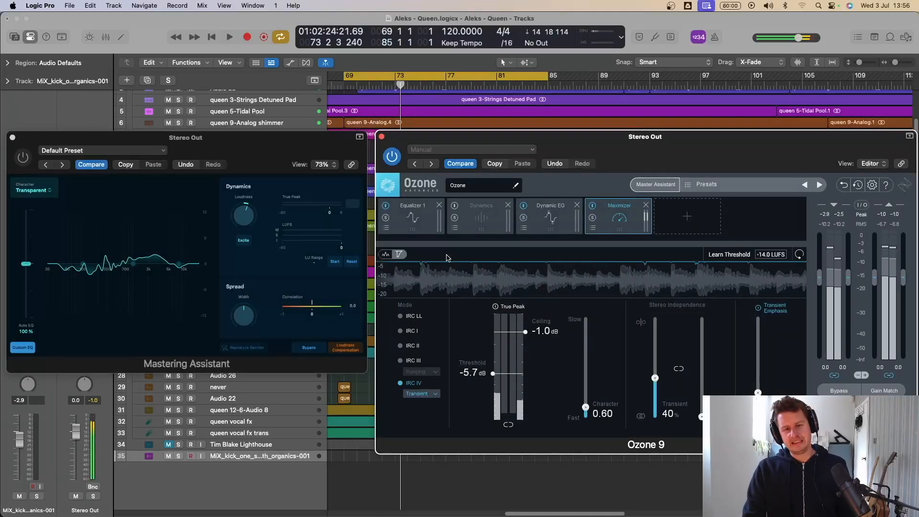